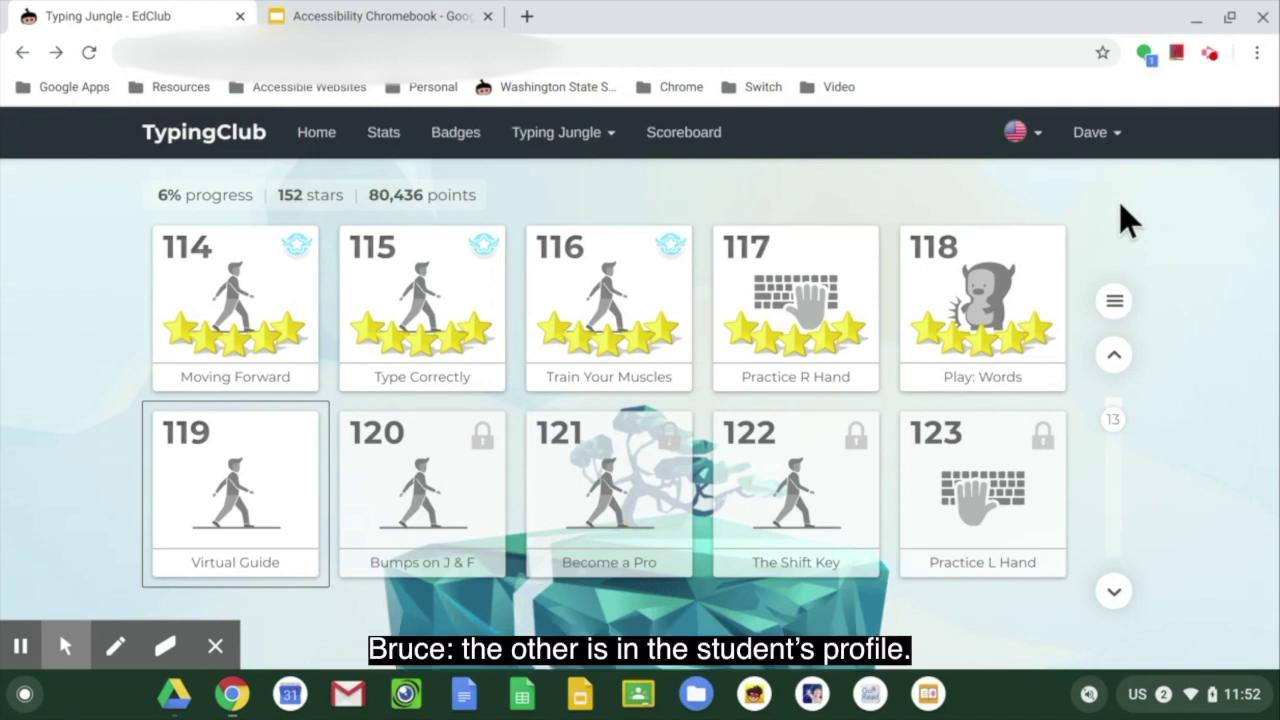
- Open the student's profile and examine its accessibility options
click(1099, 147)
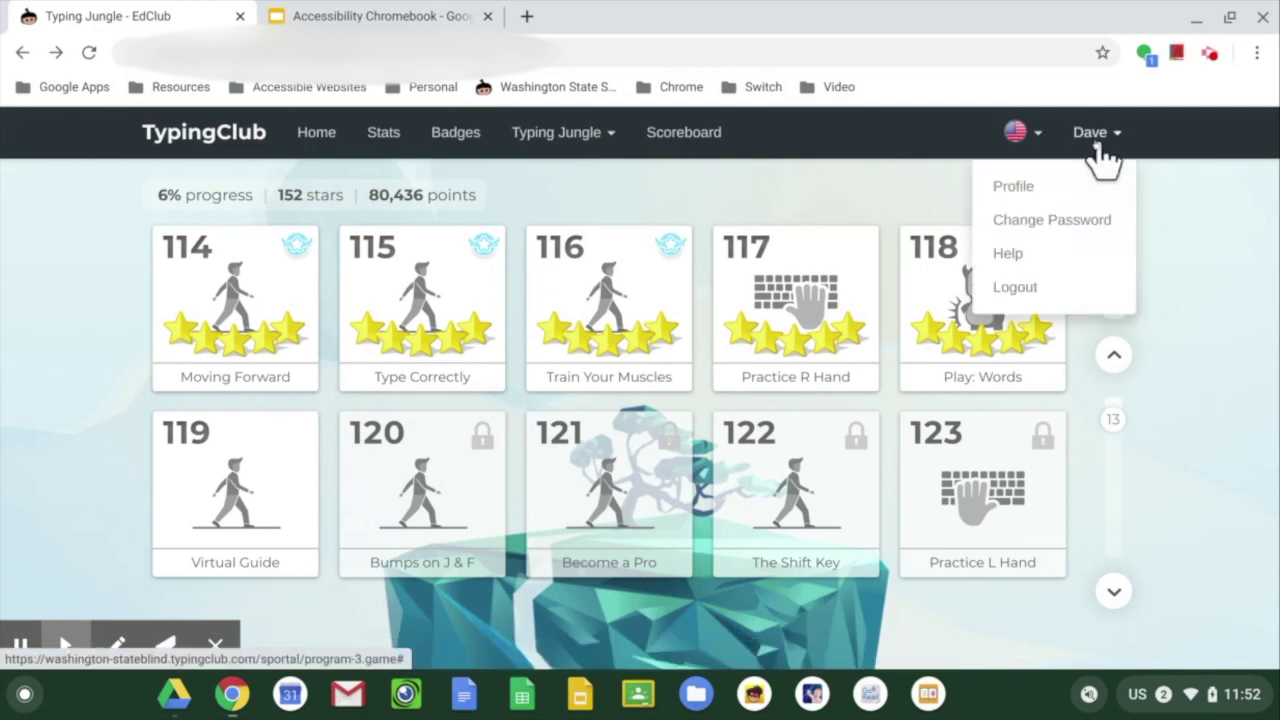
click(1054, 198)
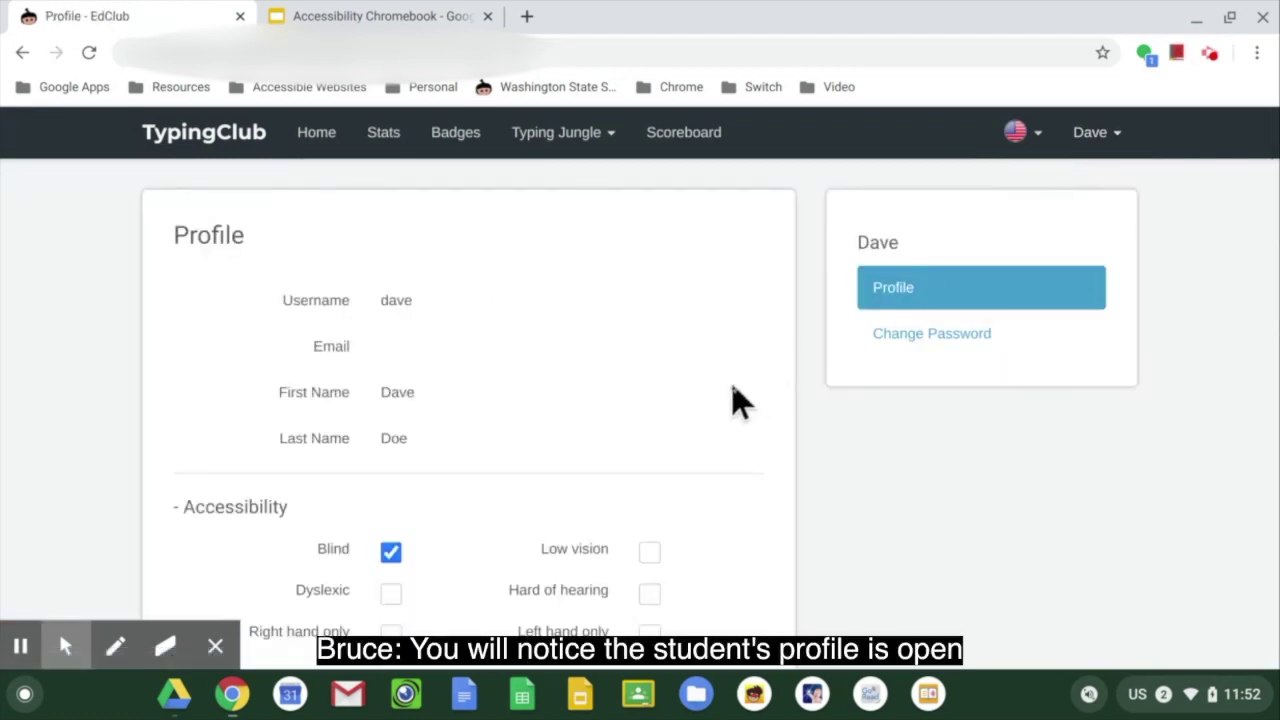
scroll(735, 390, down, 2)
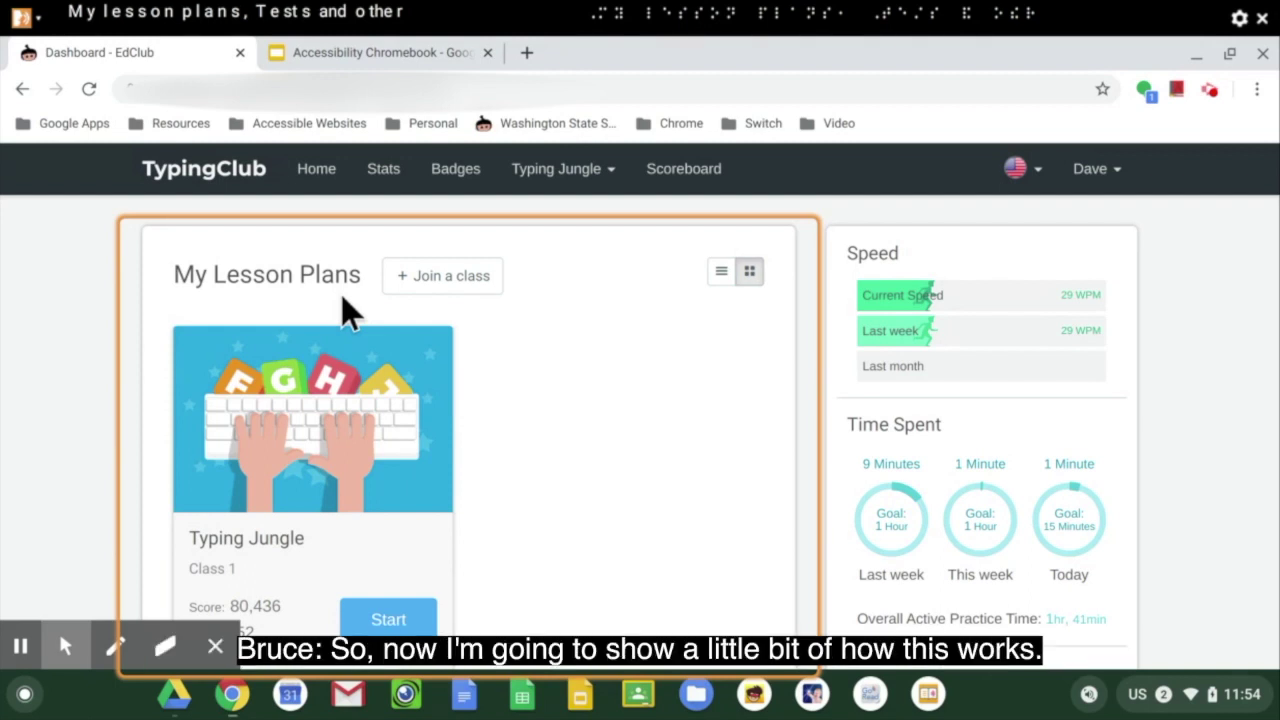
- Read through the dashboard's lesson plan and the Speed section of the stat summary with the screen reader, past the last-month entry
key(Tab)
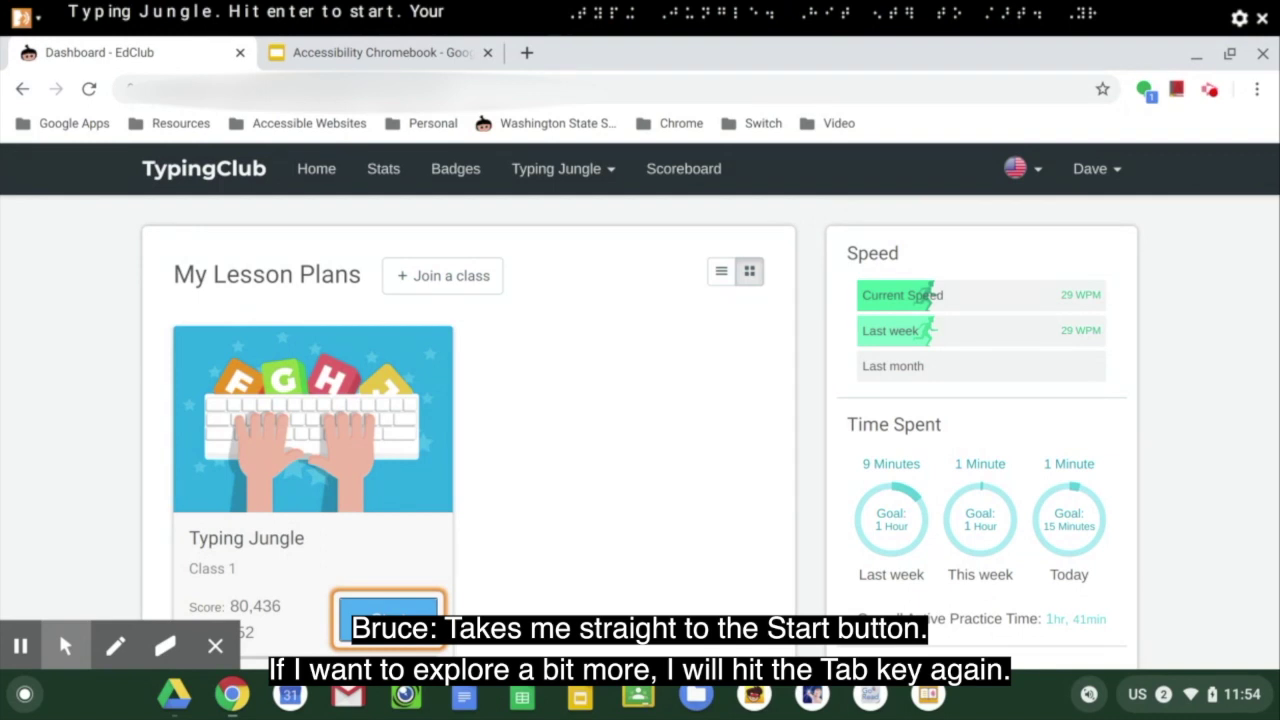
key(Tab)
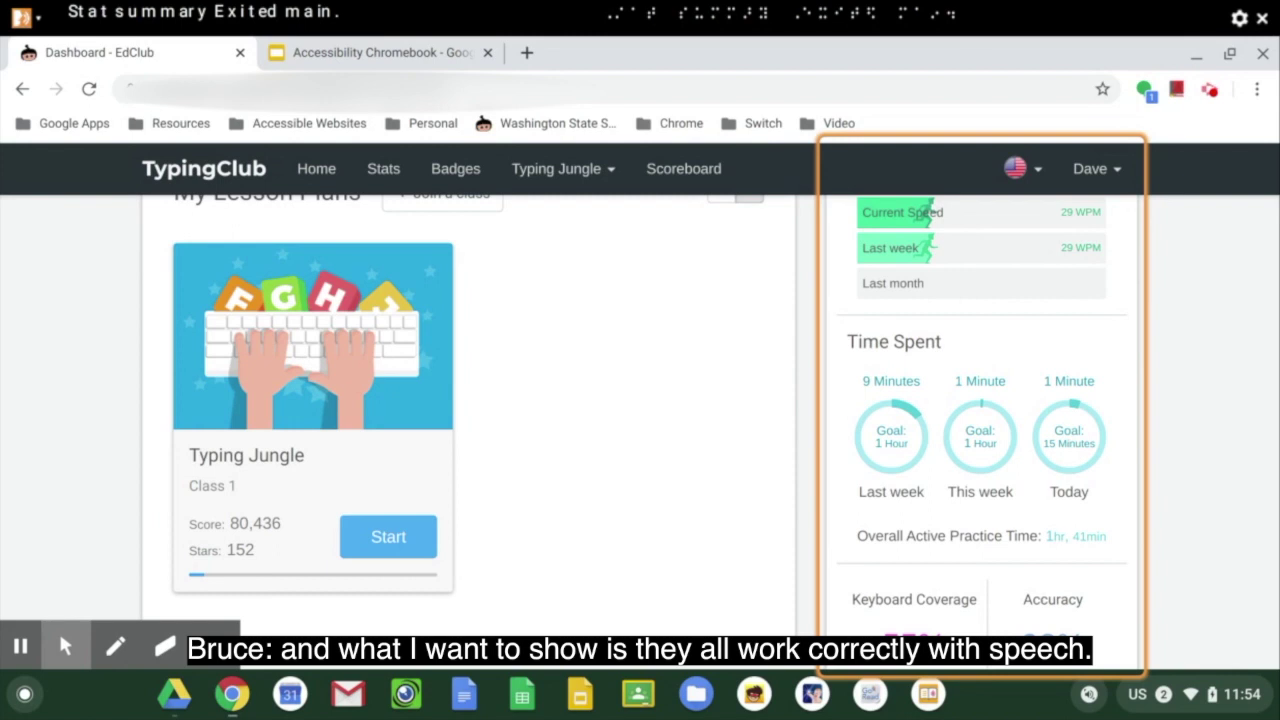
key(super+Right)
key(super+Right)
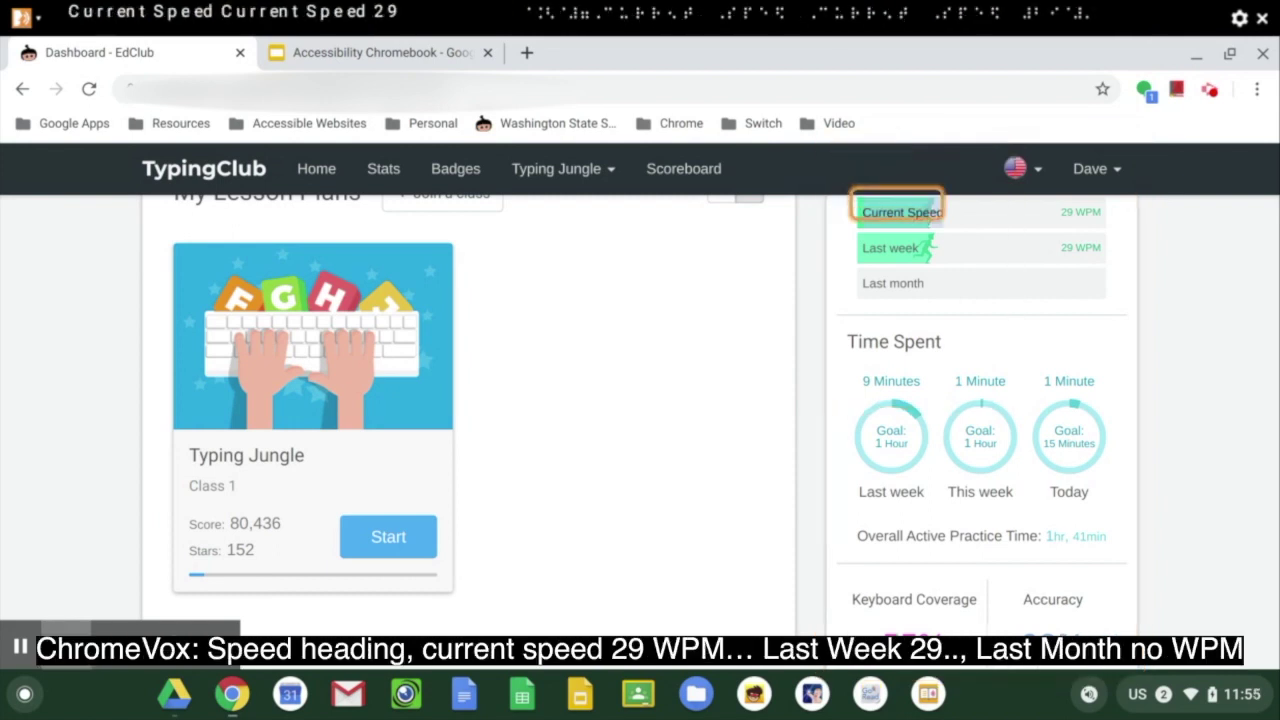
key(super+Right)
key(super+Right)
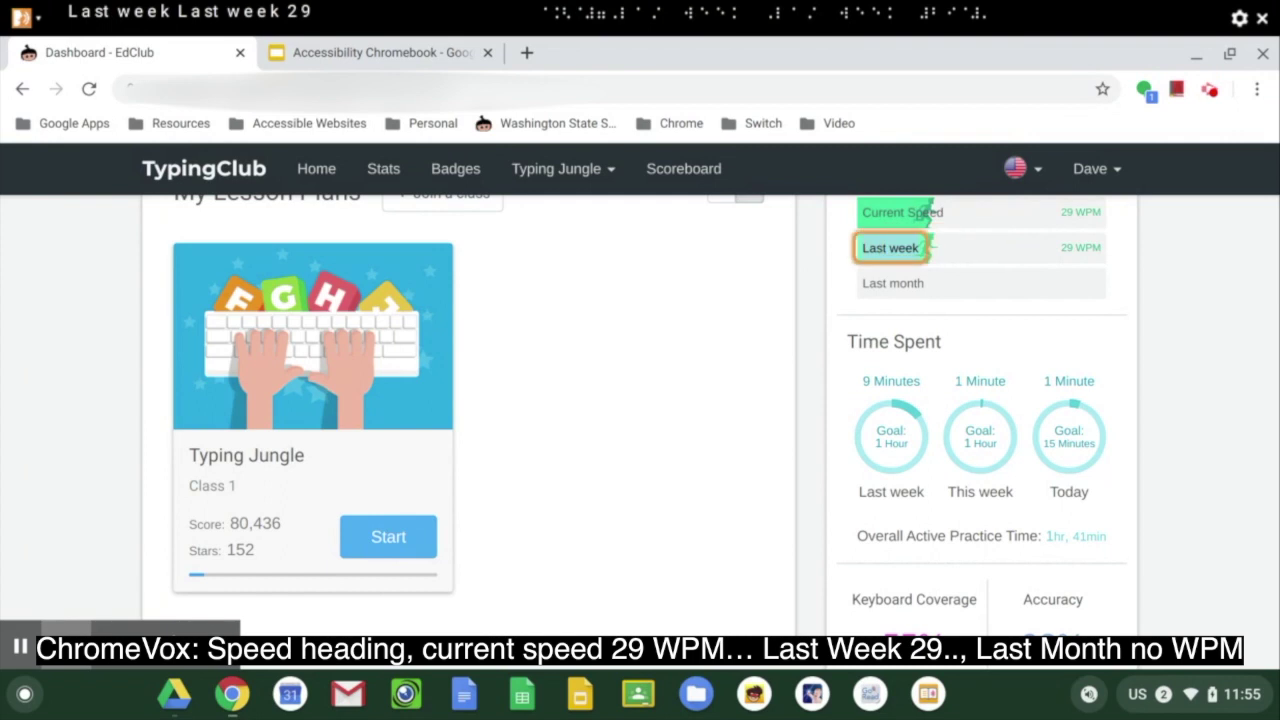
key(super+Right)
key(super+Right)
key(super+Right)
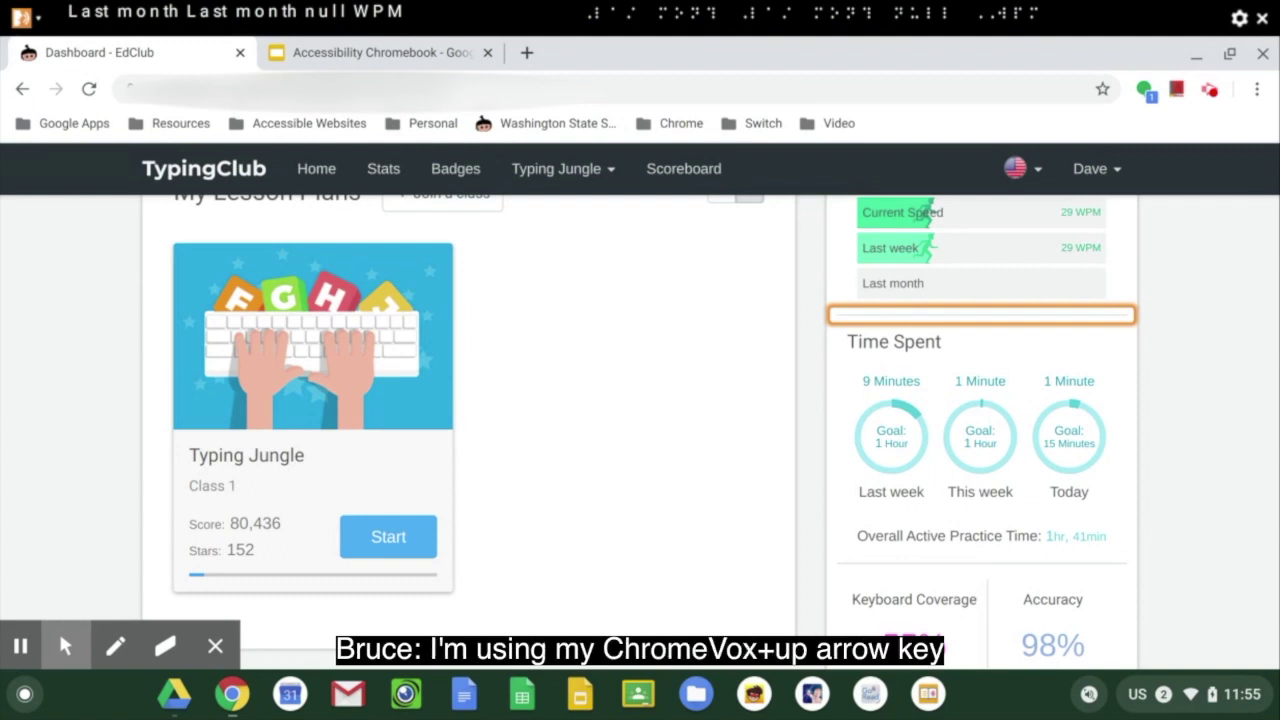
- Read the Speed statistics in reverse order with the screen reader, back to the Speed heading
key(super+Up)
key(super+Up)
key(super+Up)
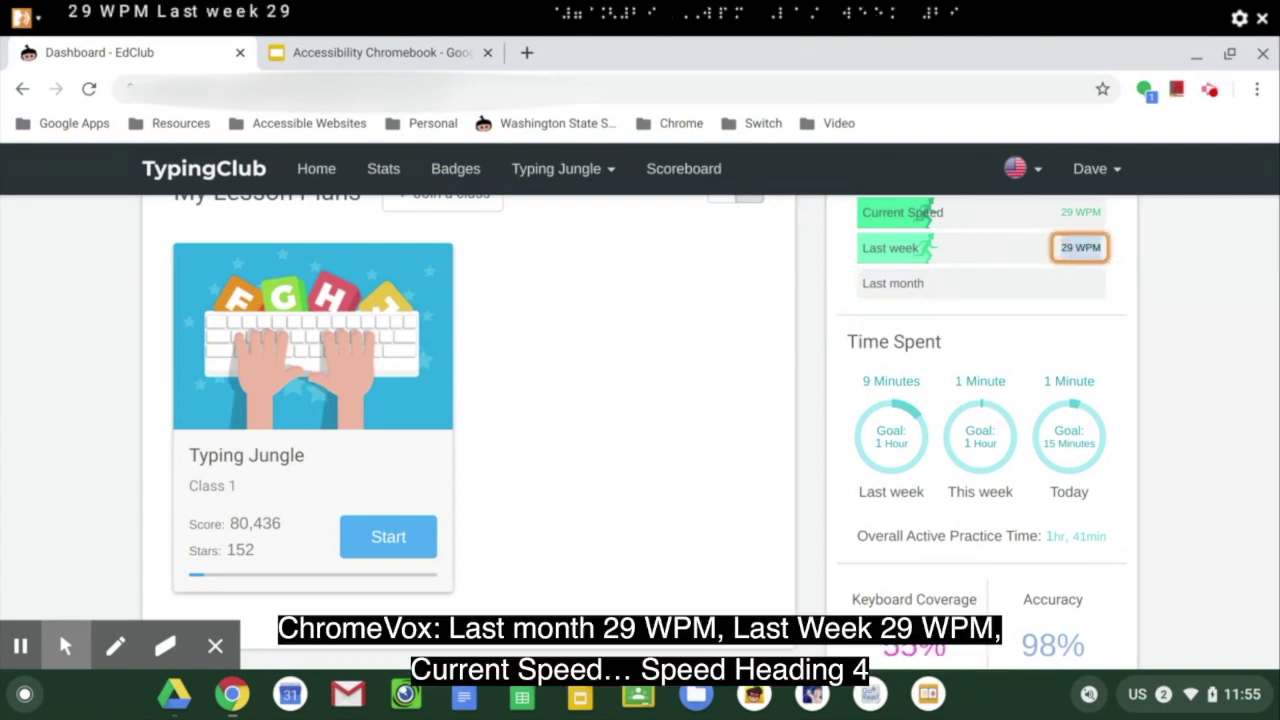
key(super+Left)
key(super+Left)
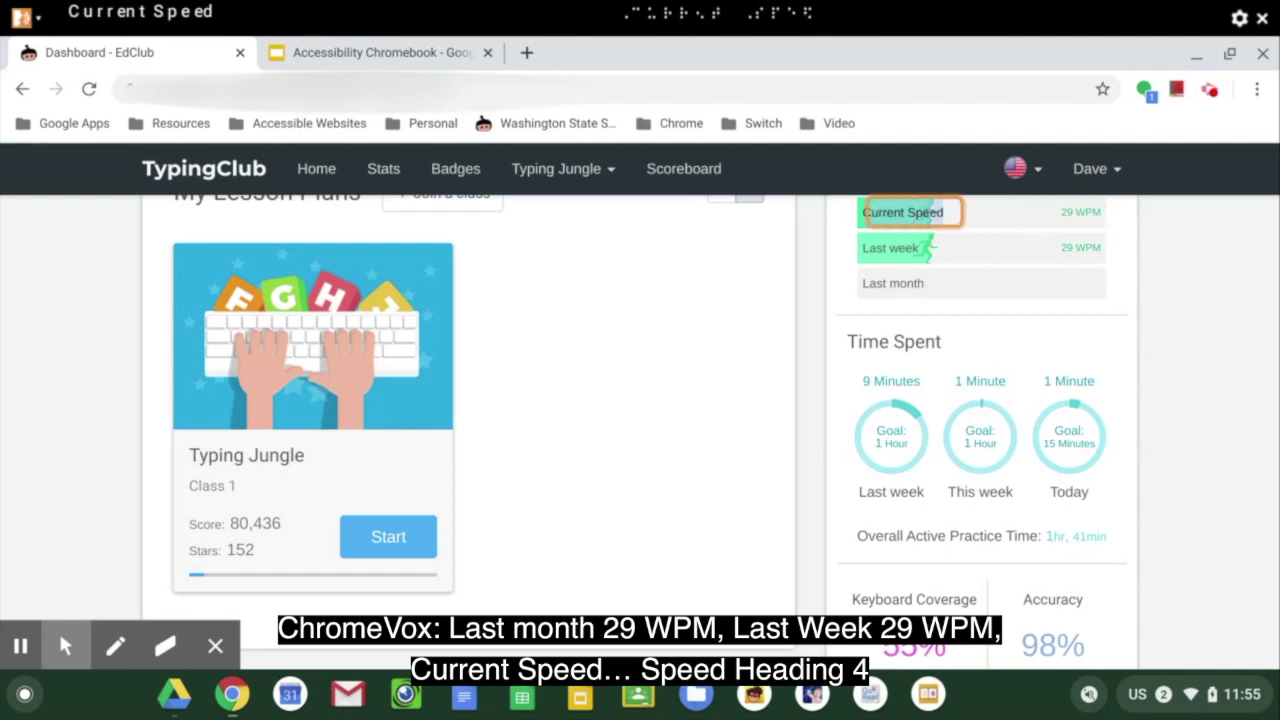
key(super+Left)
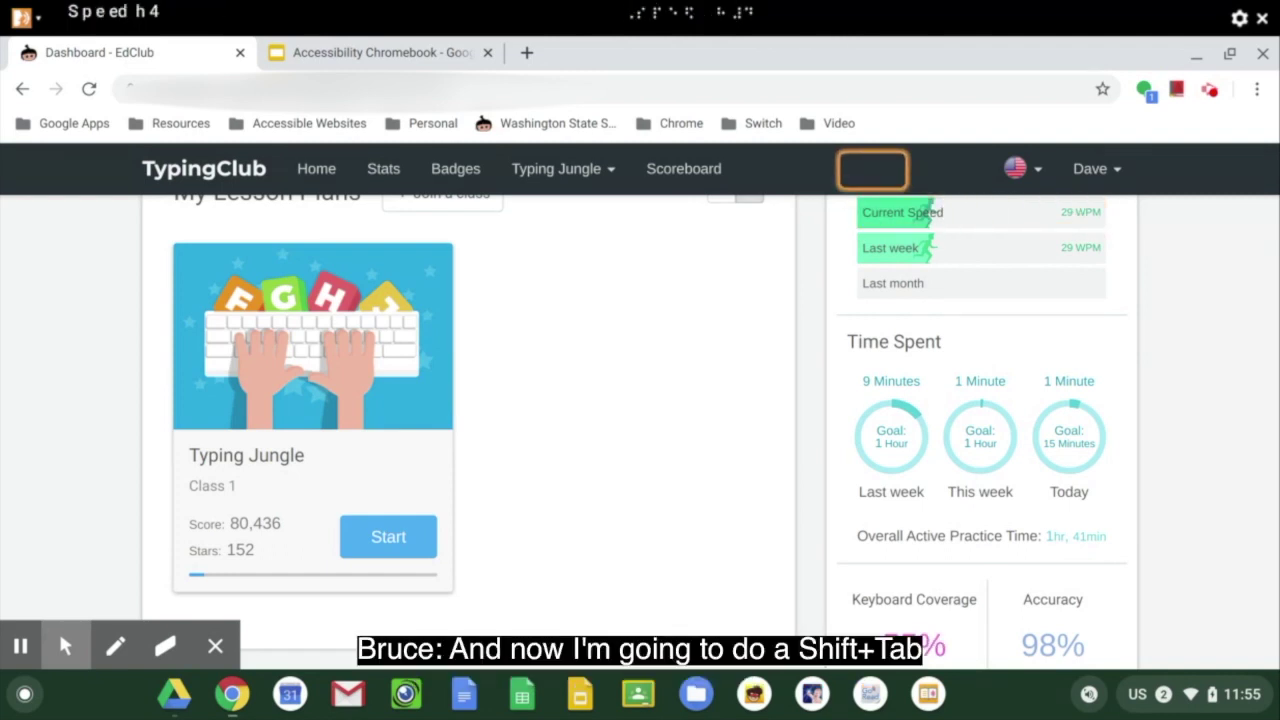
- Go back to the Typing Jungle lesson plan and open lesson 118, Play: Words
key(shift+Tab)
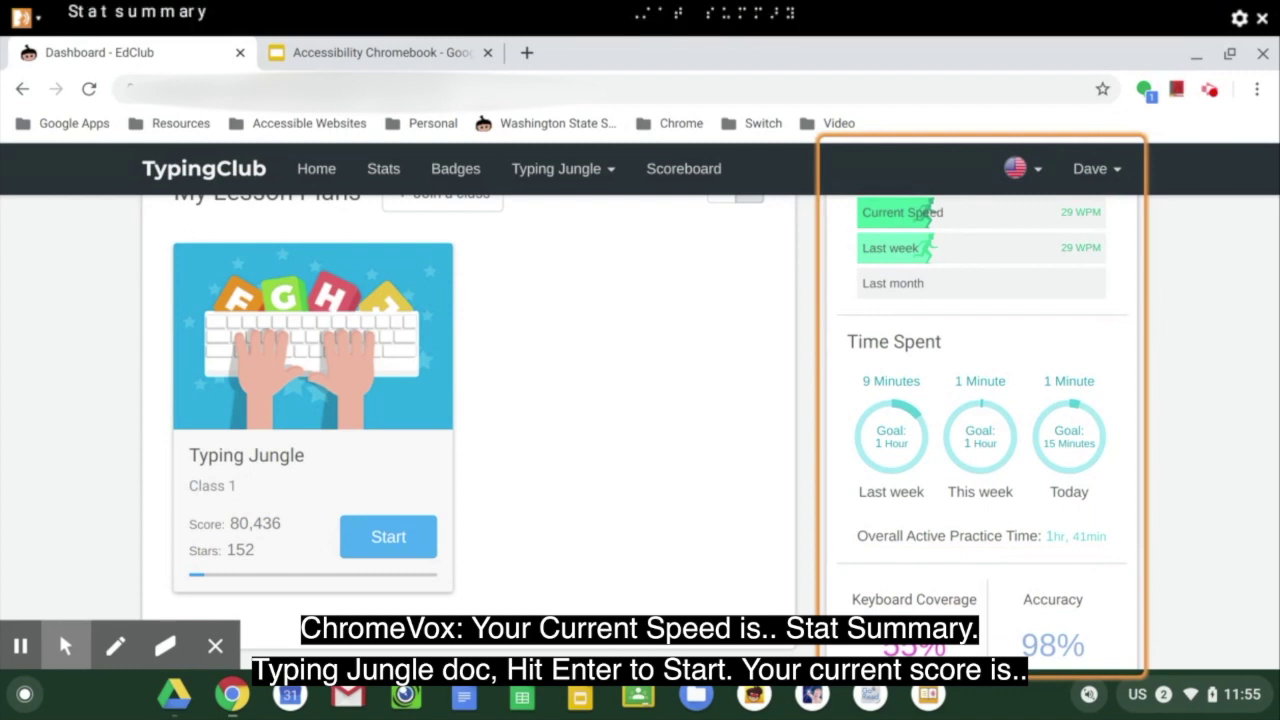
key(shift+Tab)
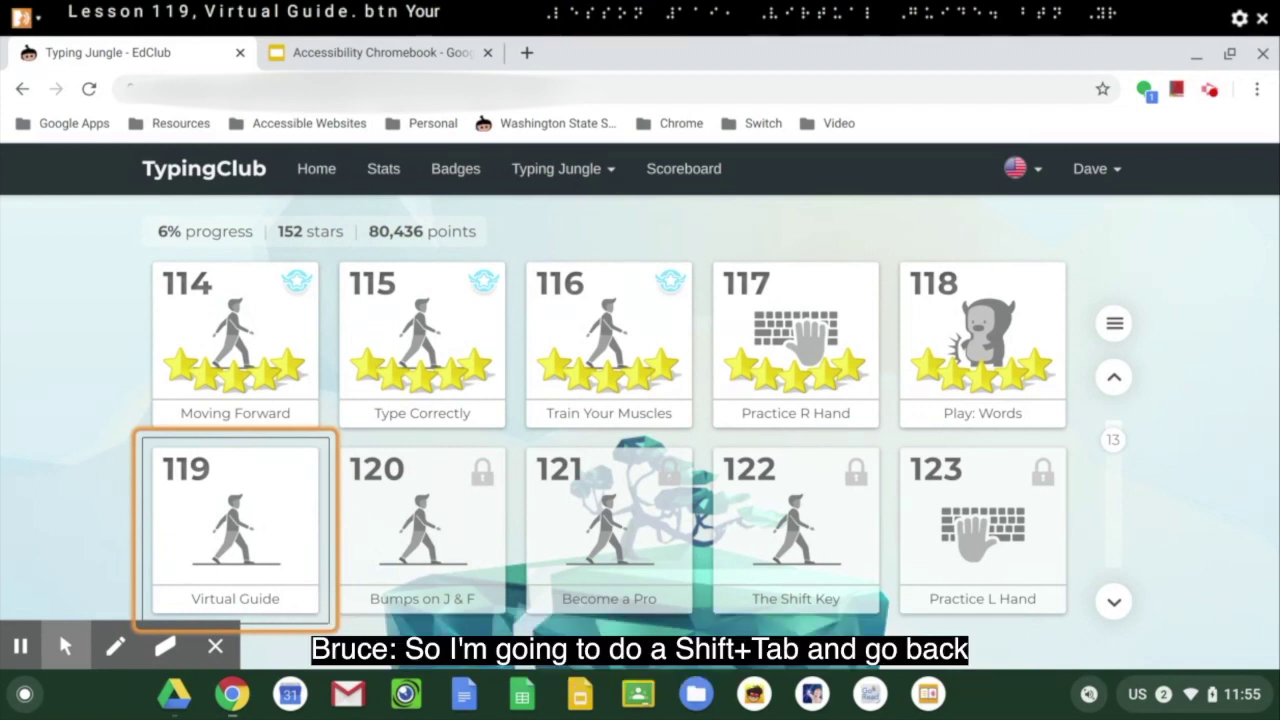
key(shift+Tab)
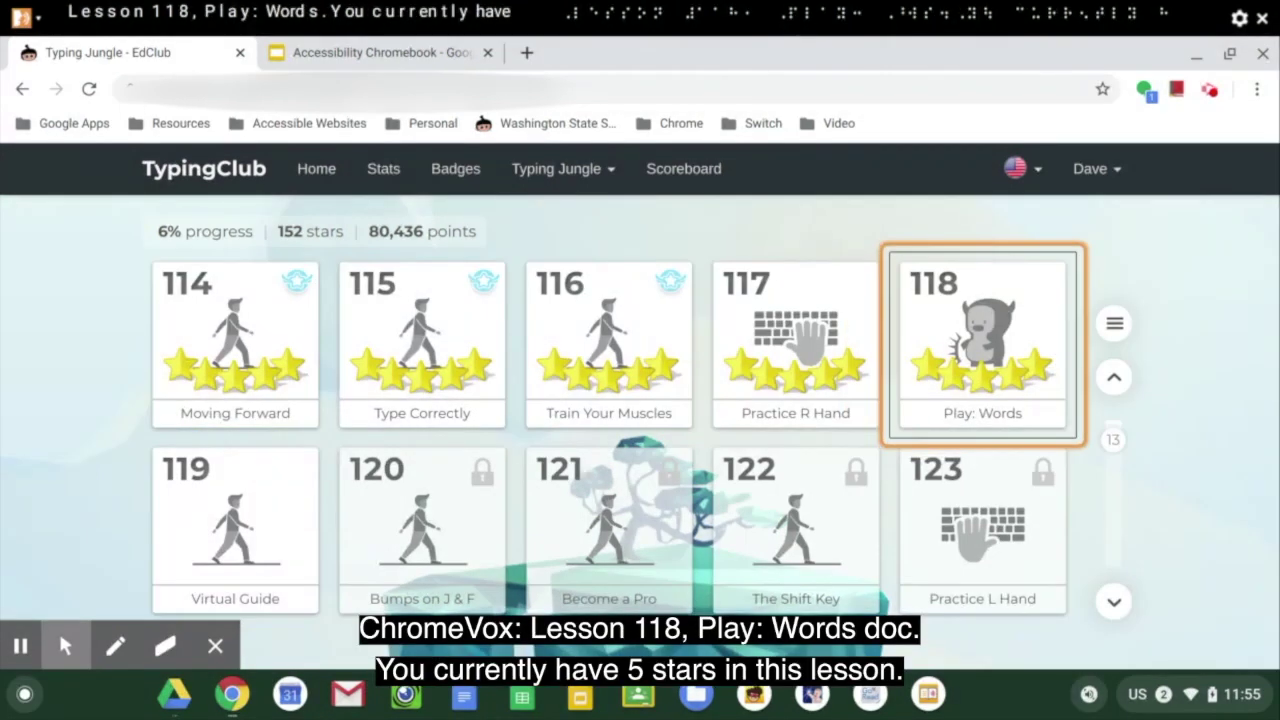
key(Return)
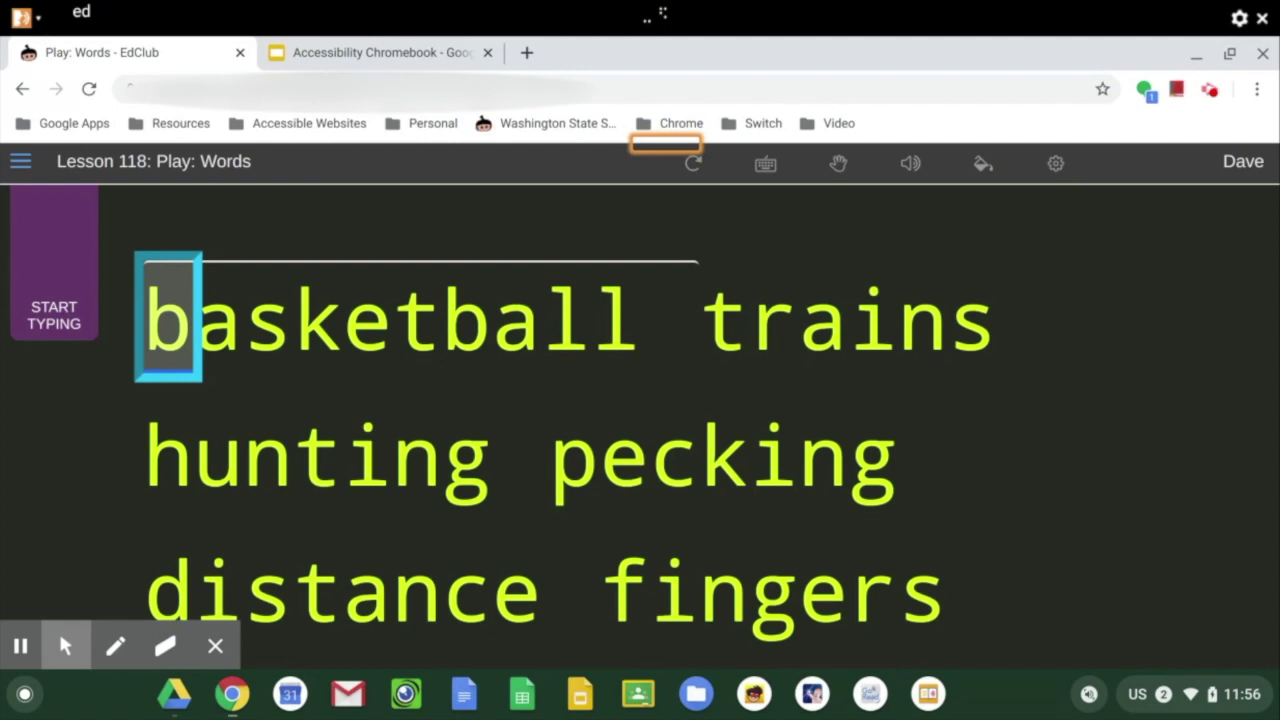
- Complete lesson 118 by entering its practice words in order, from "basketball trains hunting" through "focus"
text(ba)
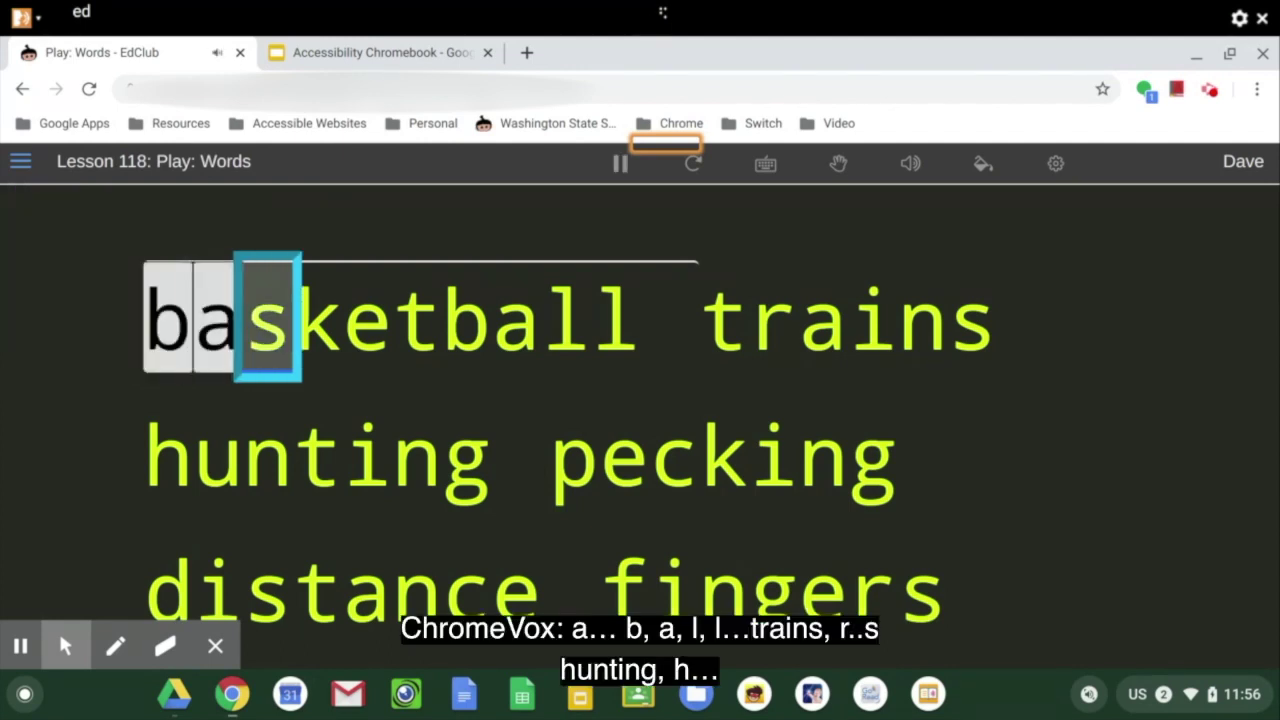
text(sket)
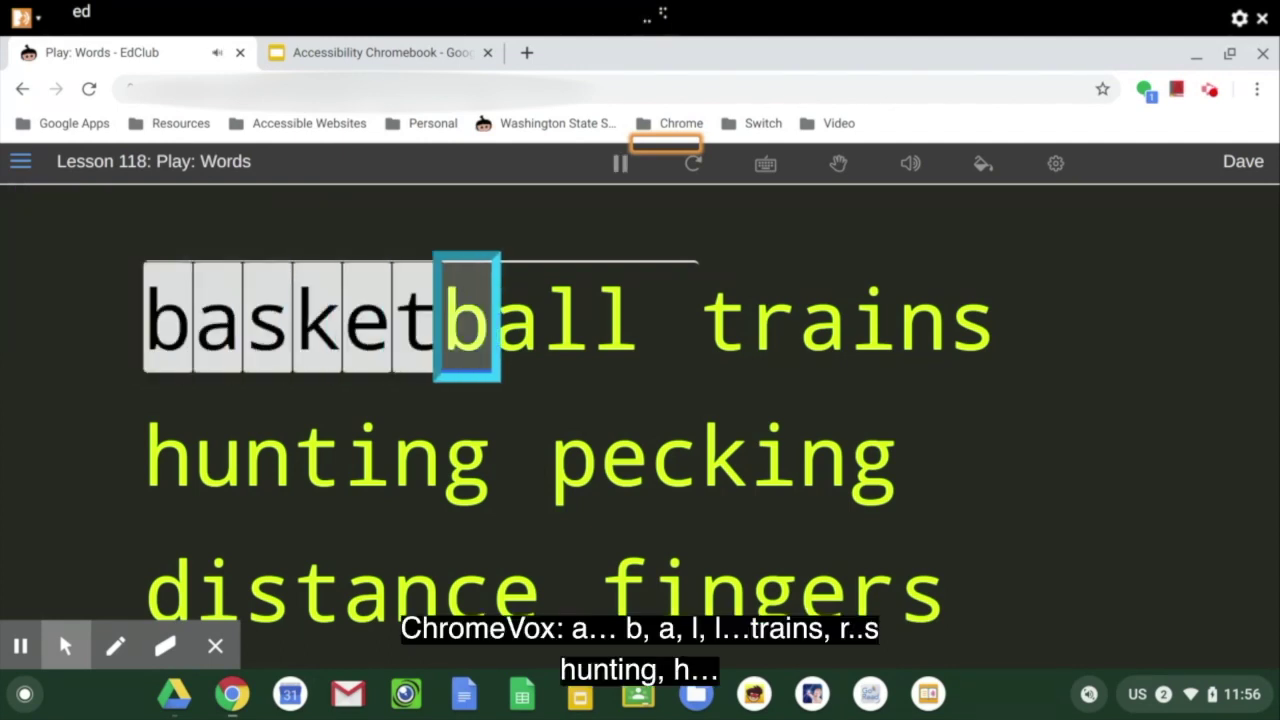
text(ball)
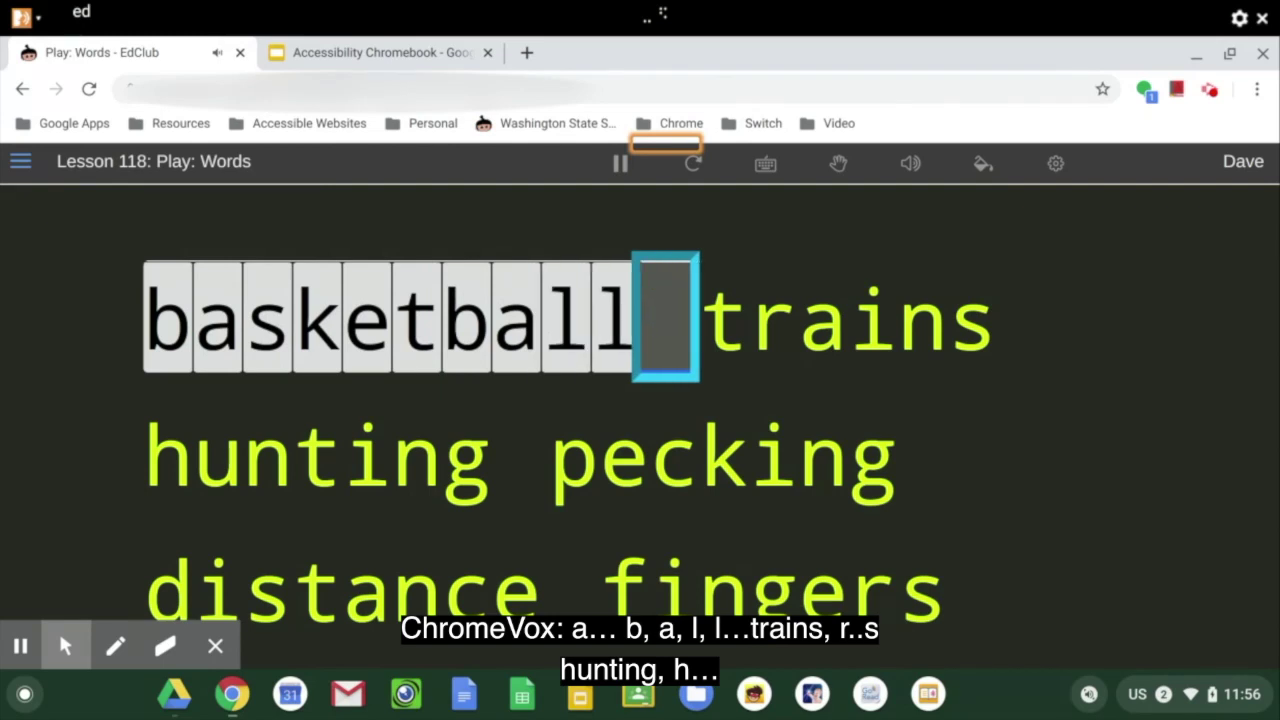
text( trains h)
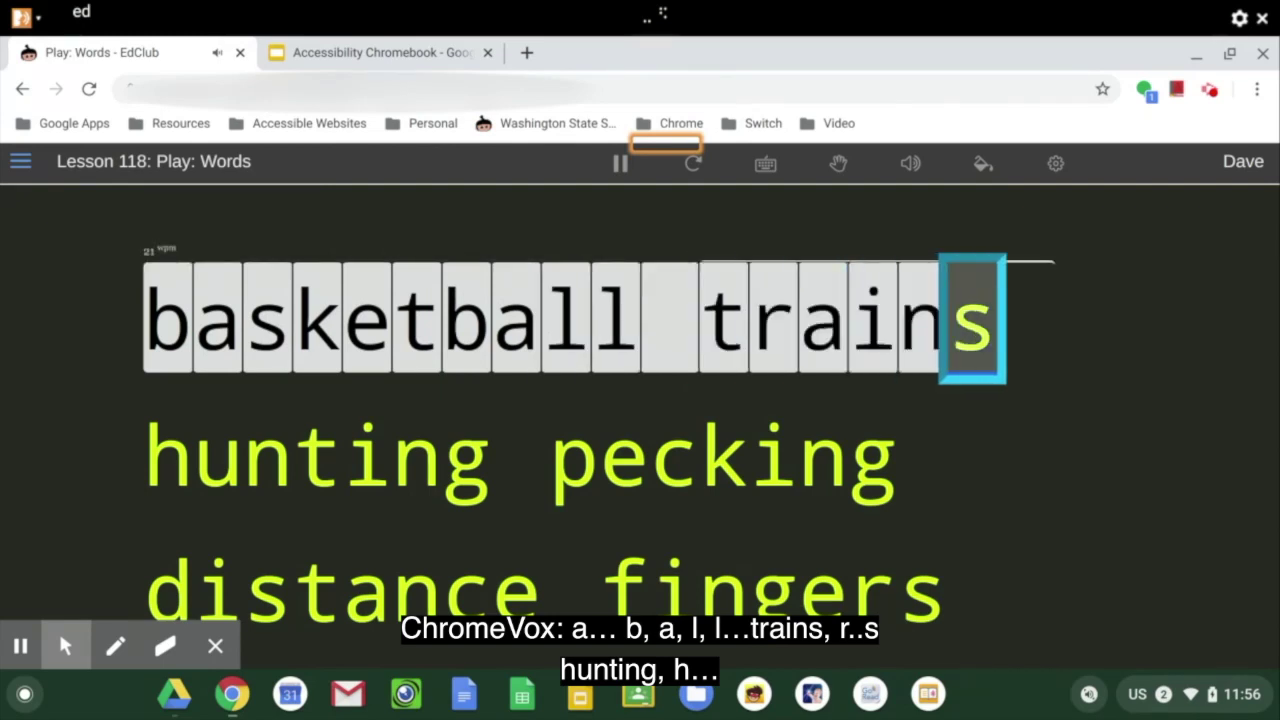
text(unti)
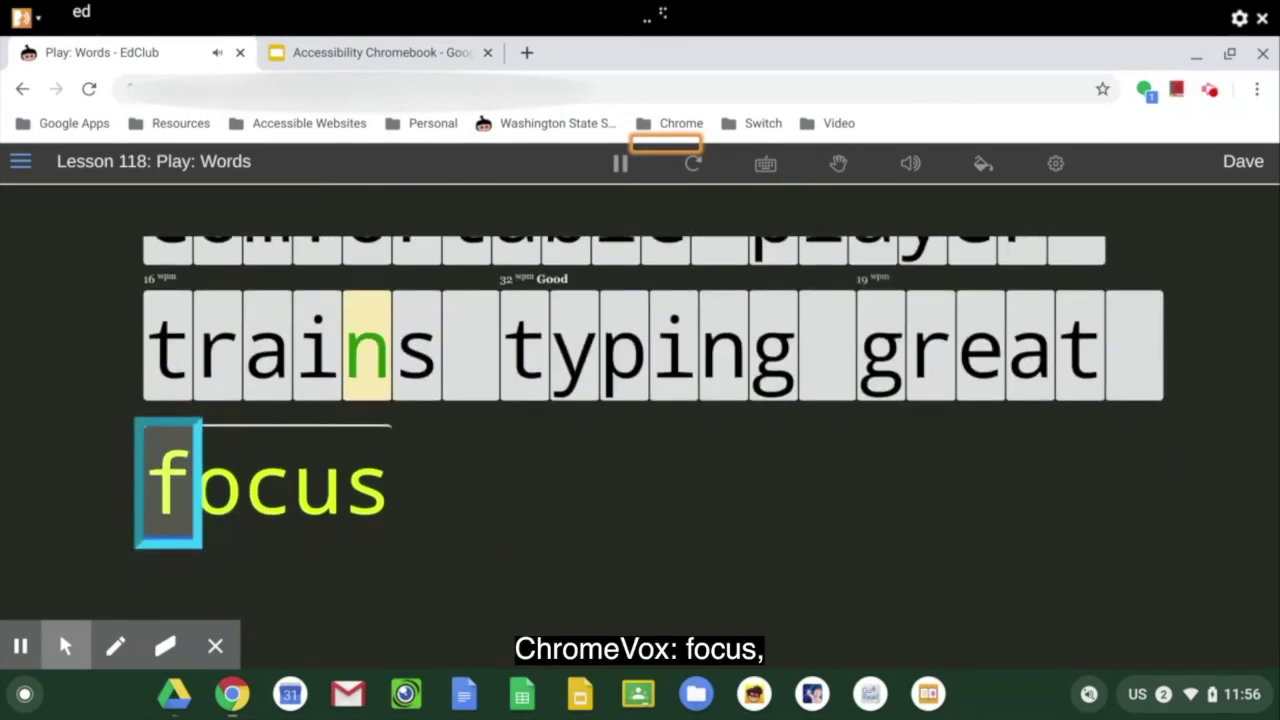
text(focu)
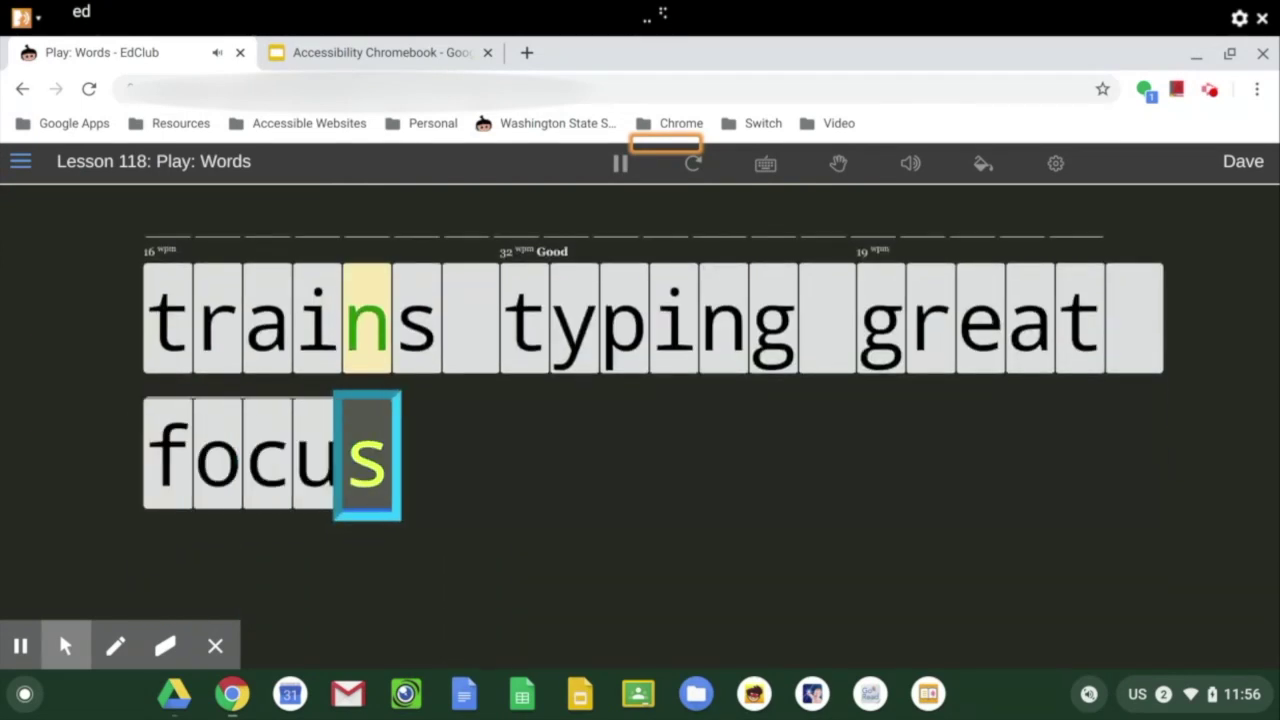
text(s)
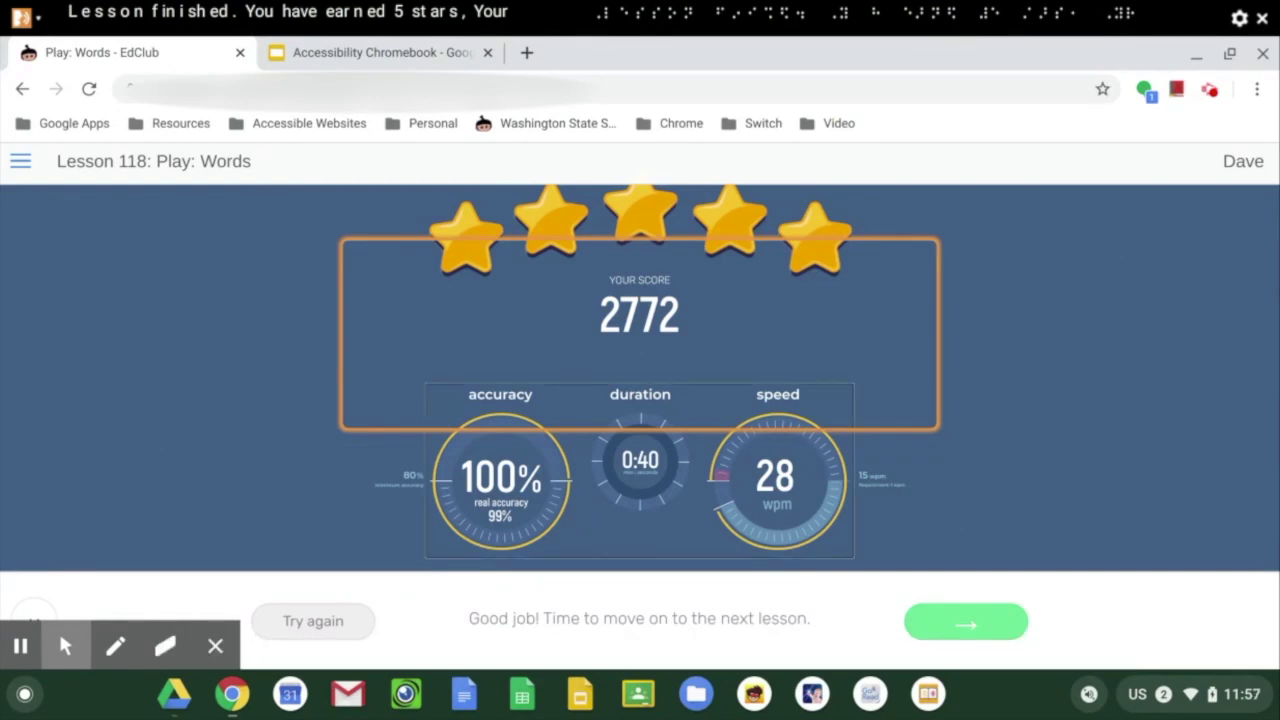
- Read the lesson 118 results with the screen reader and continue to lesson 119, Virtual Guide
key(super+Right)
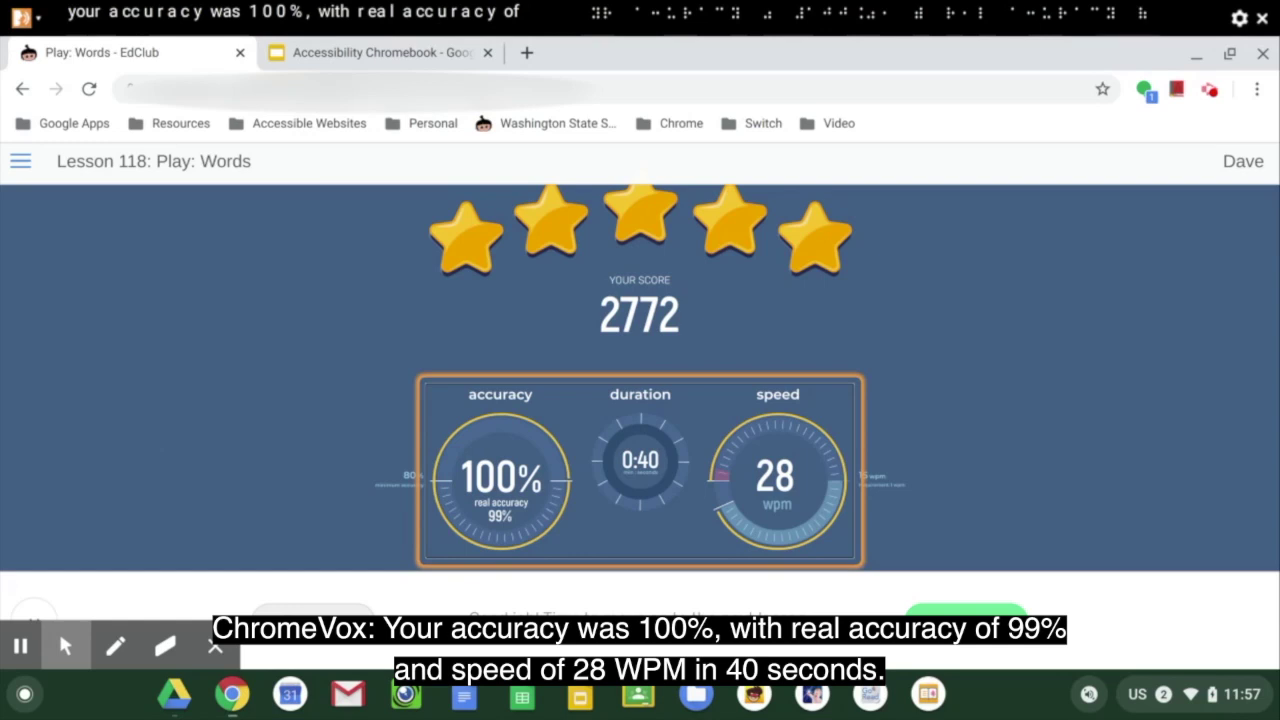
key(super+Right)
key(Tab)
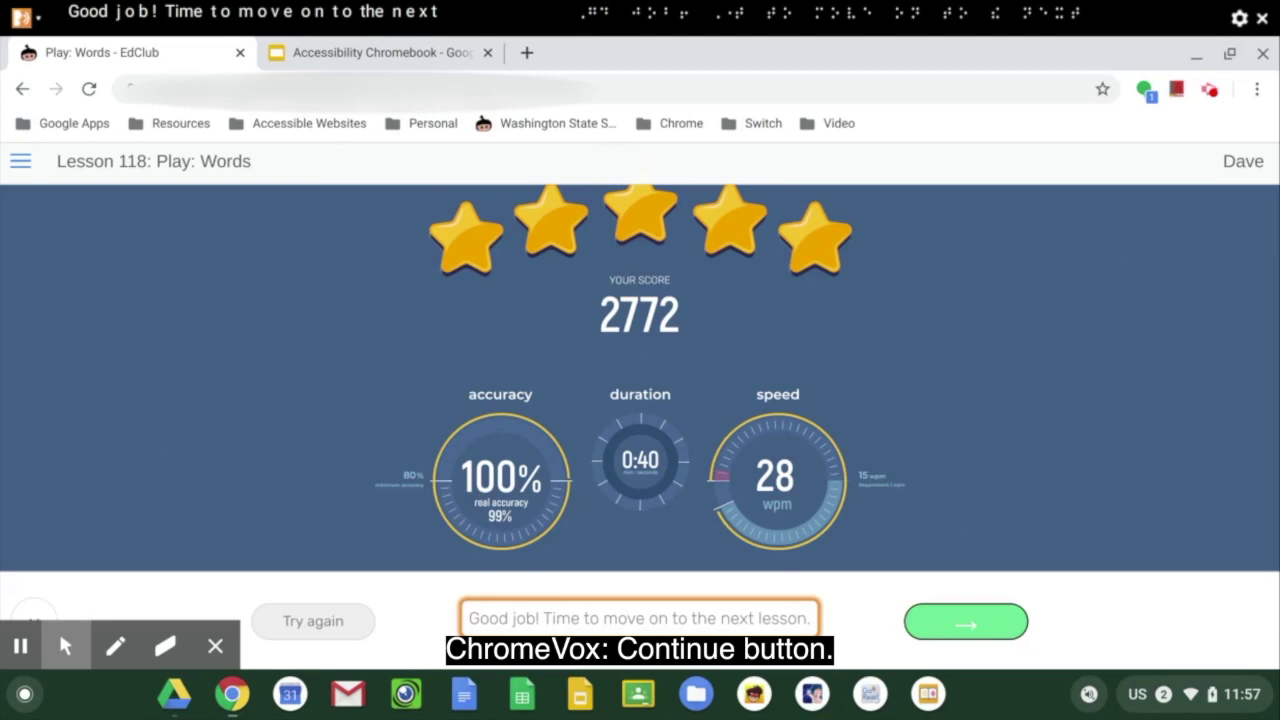
key(Tab)
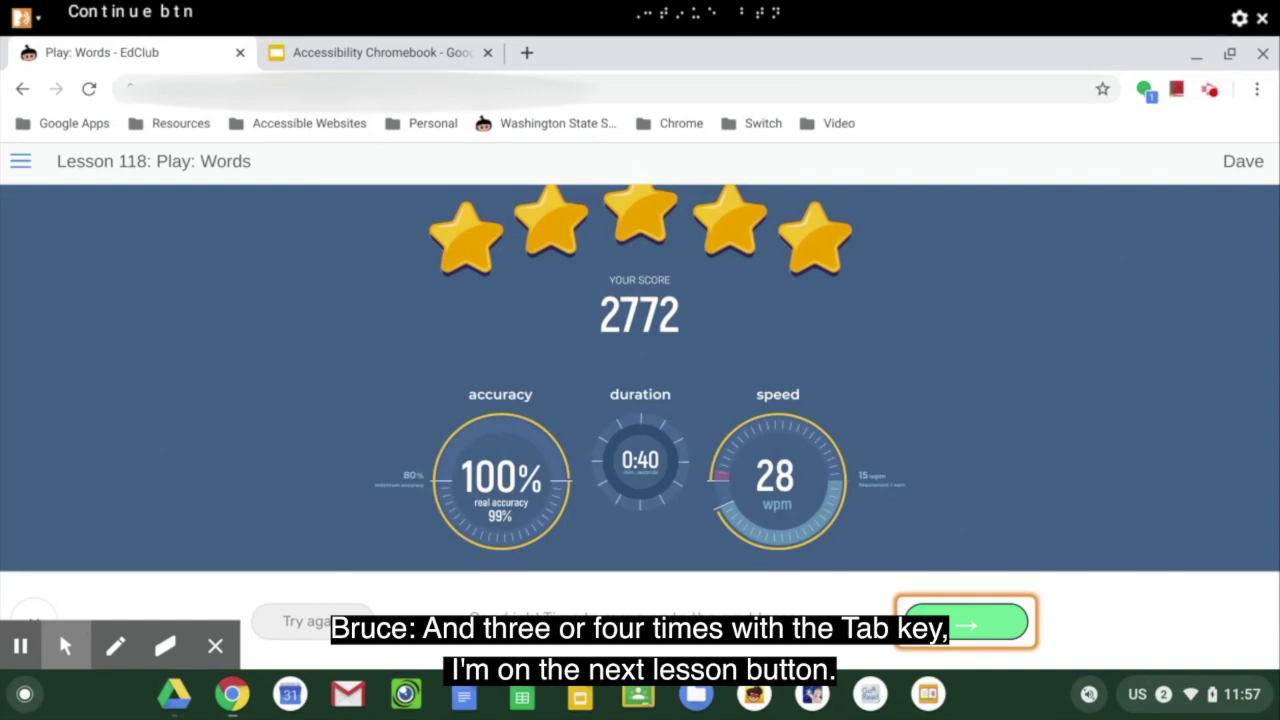
key(Return)
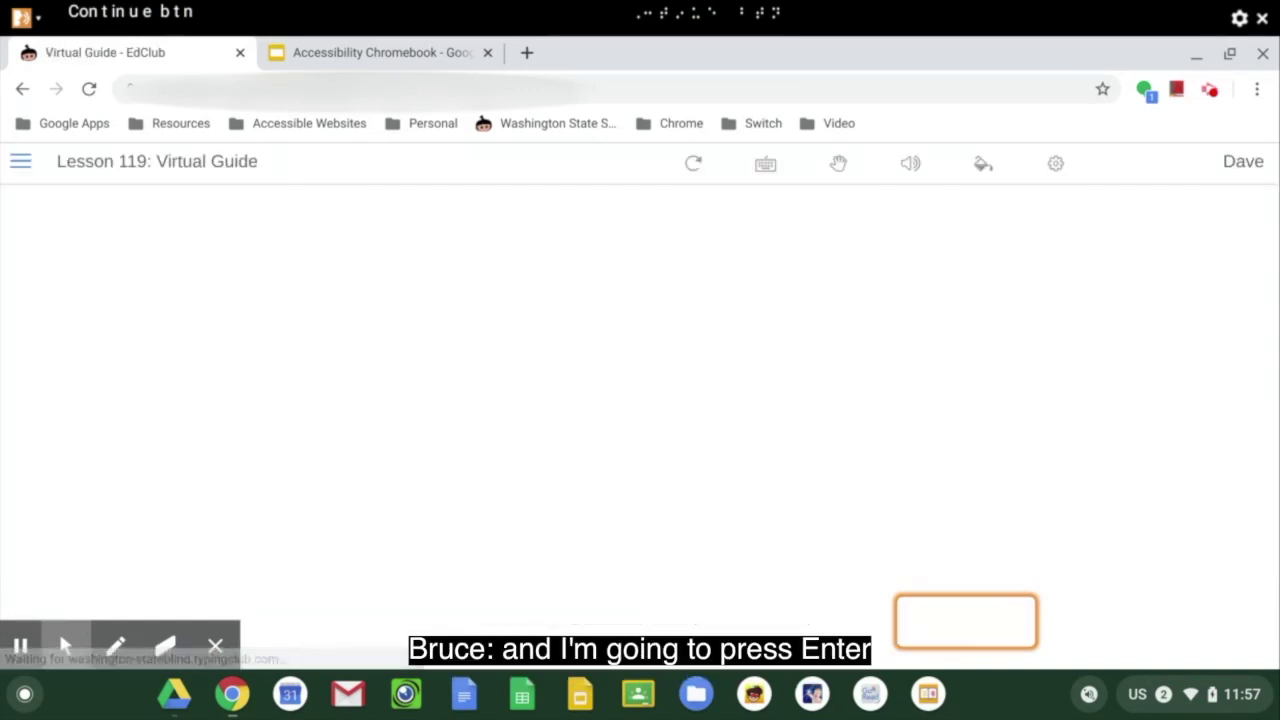